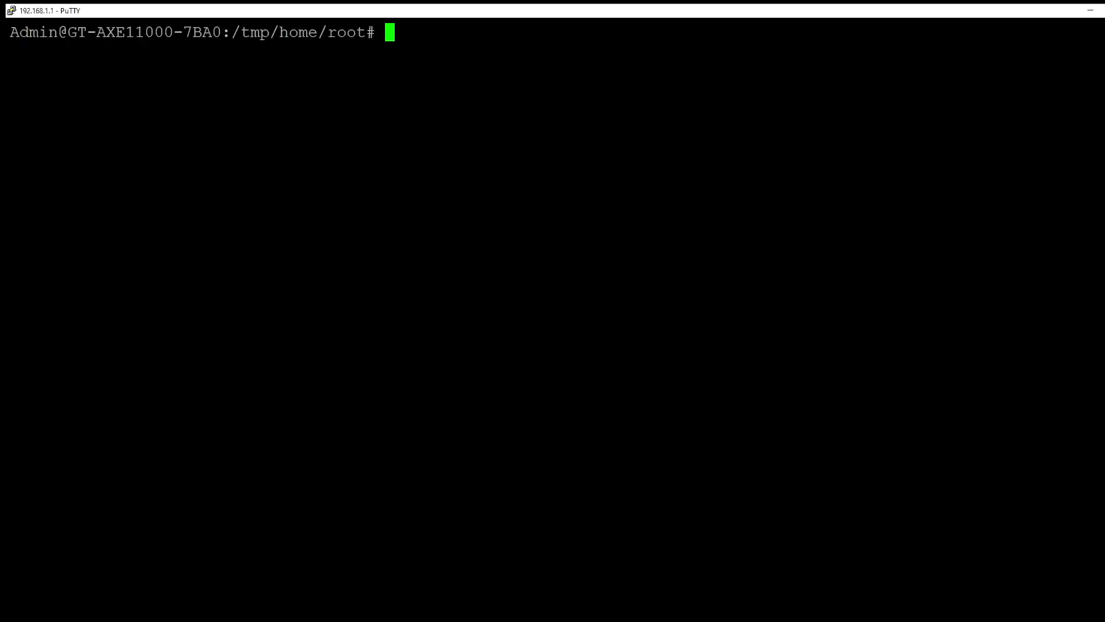
Install connmon v3.0.2 through amtm option j1, confirming with 1 to continue.
{"action": "type", "text": "amtm"}
{"action": "key", "text": "Return"}
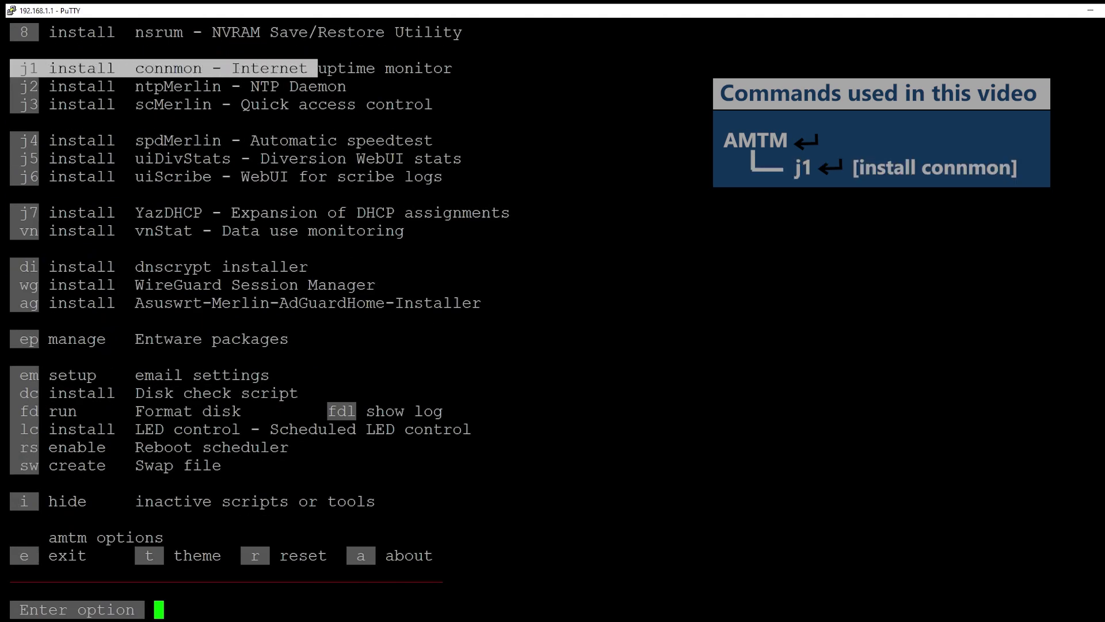
{"action": "type", "text": "j1"}
{"action": "key", "text": "Return"}
{"action": "type", "text": "1"}
{"action": "key", "text": "Return"}
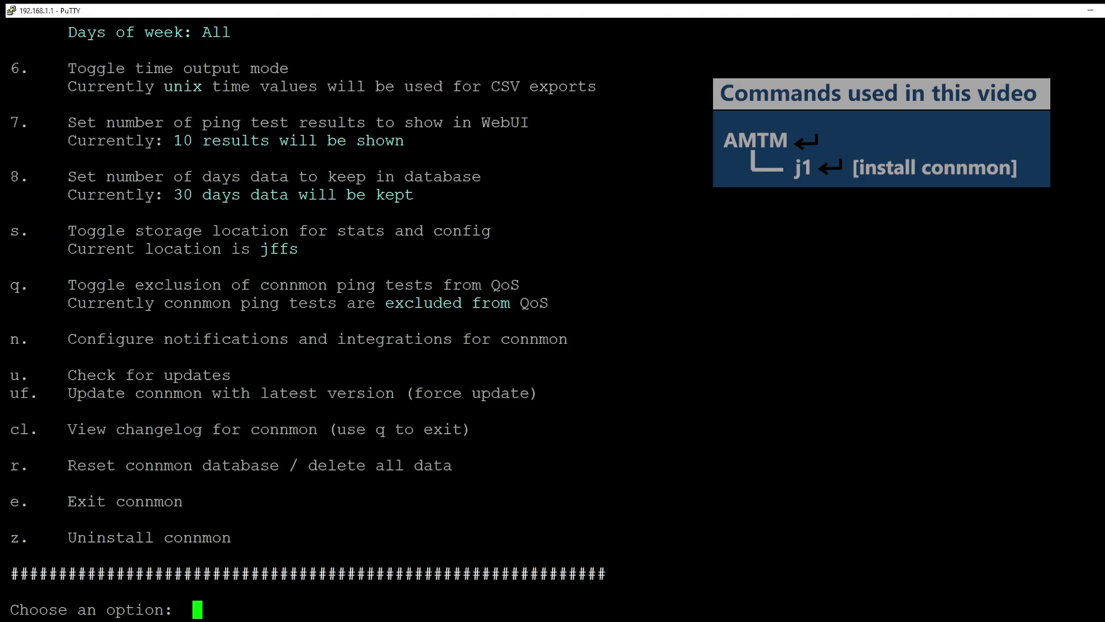
{"action": "scroll", "coordinate": [552, 310], "scroll_direction": "up", "scroll_amount": 5}
Exit the connmon menu and amtm back to the router shell.
{"action": "left_click_drag", "start_coordinate": [9, 32], "coordinate": [304, 53]}
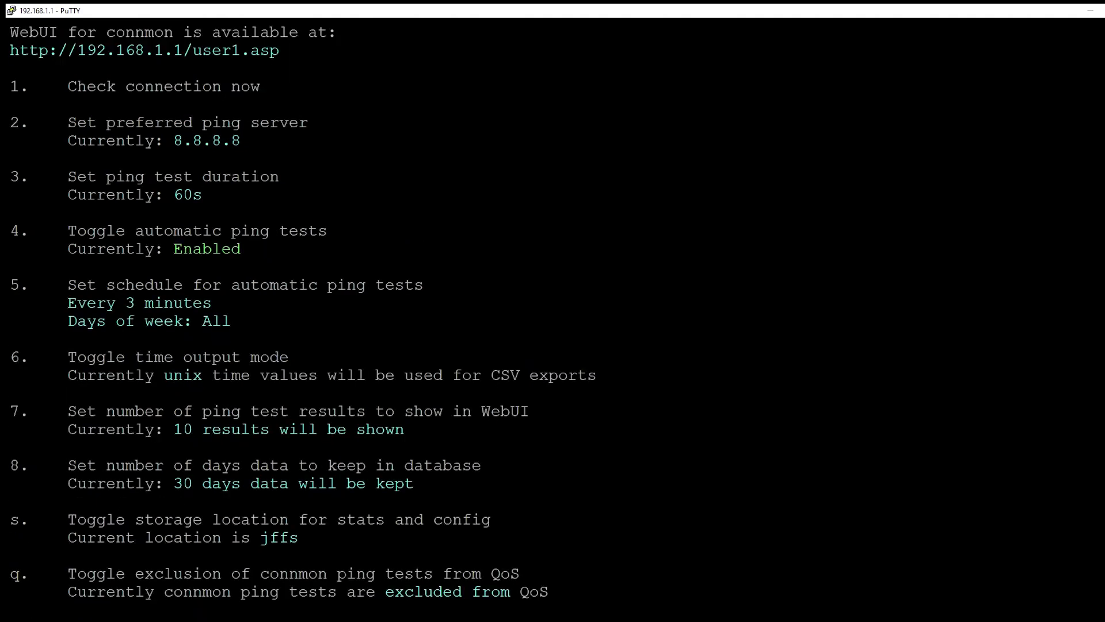
{"action": "scroll", "coordinate": [552, 311], "scroll_direction": "down", "scroll_amount": 5}
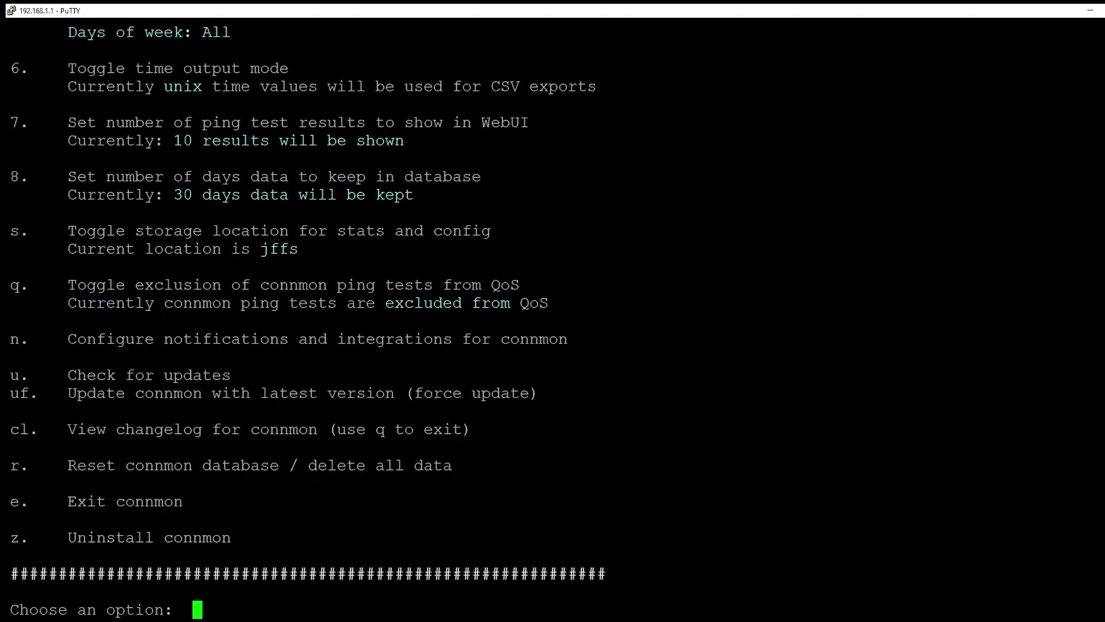
{"action": "type", "text": "e"}
{"action": "key", "text": "Return"}
{"action": "type", "text": "e"}
{"action": "key", "text": "Return"}
End the SSH session and open connmon's Utilities and Configuration page under Addons.
{"action": "type", "text": "exit"}
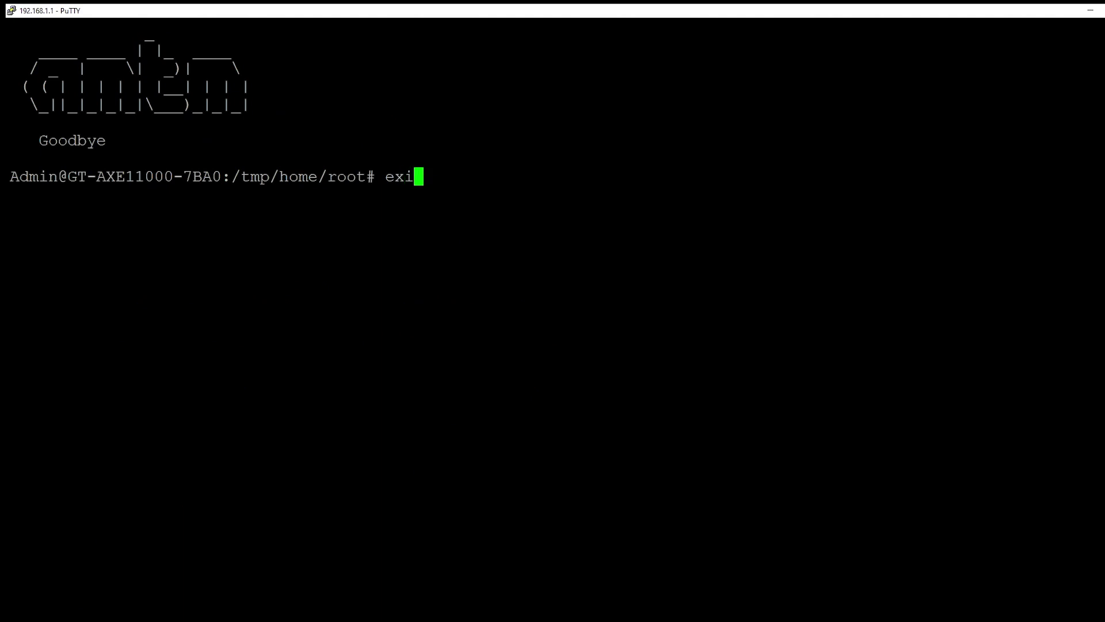
{"action": "key", "text": "Return"}
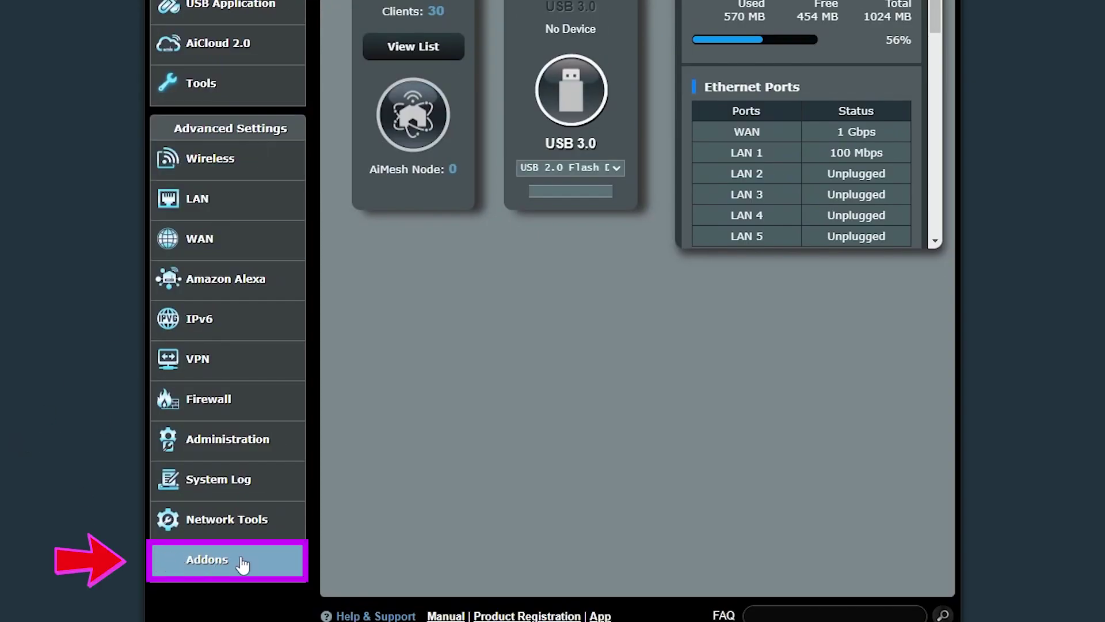
{"action": "left_click", "coordinate": [221, 565]}
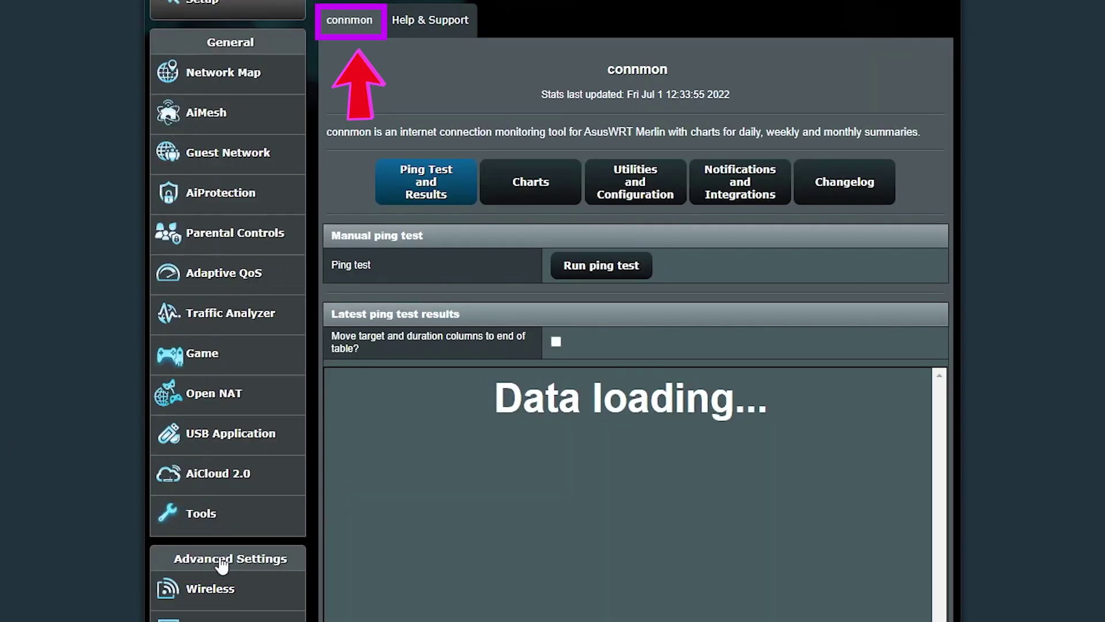
{"action": "left_click", "coordinate": [652, 194]}
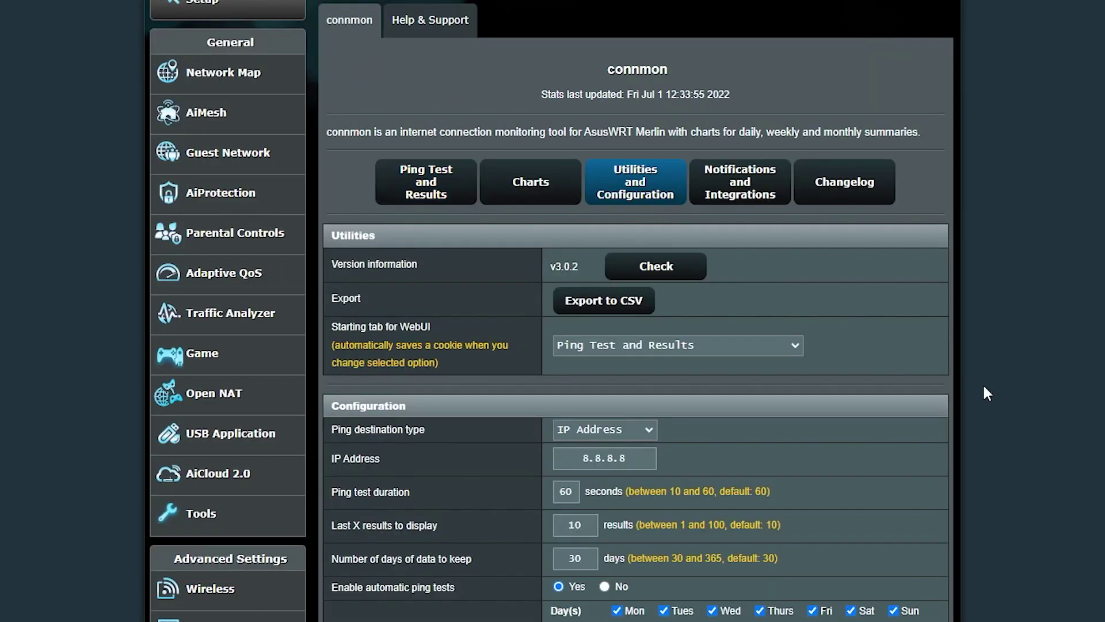
Keep the ping destination as IP Address 8.8.8.8 with a 60-second test duration.
{"action": "scroll", "coordinate": [983, 392], "scroll_direction": "down", "scroll_amount": 3}
{"action": "scroll", "coordinate": [635, 311], "scroll_direction": "up", "scroll_amount": 2}
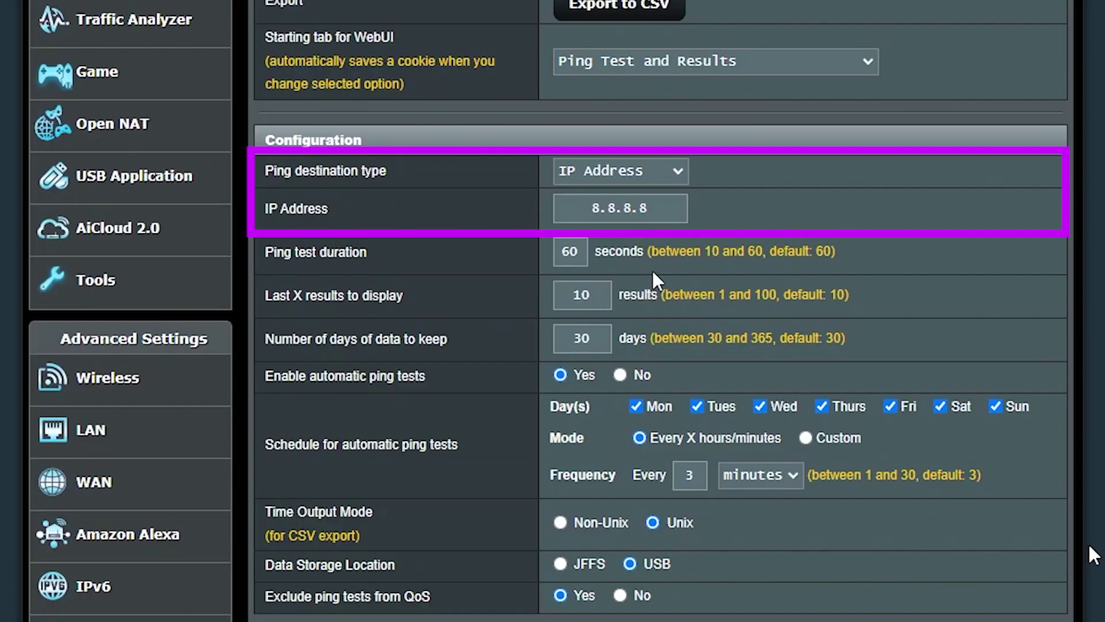
{"action": "left_click_drag", "start_coordinate": [332, 219], "coordinate": [266, 217]}
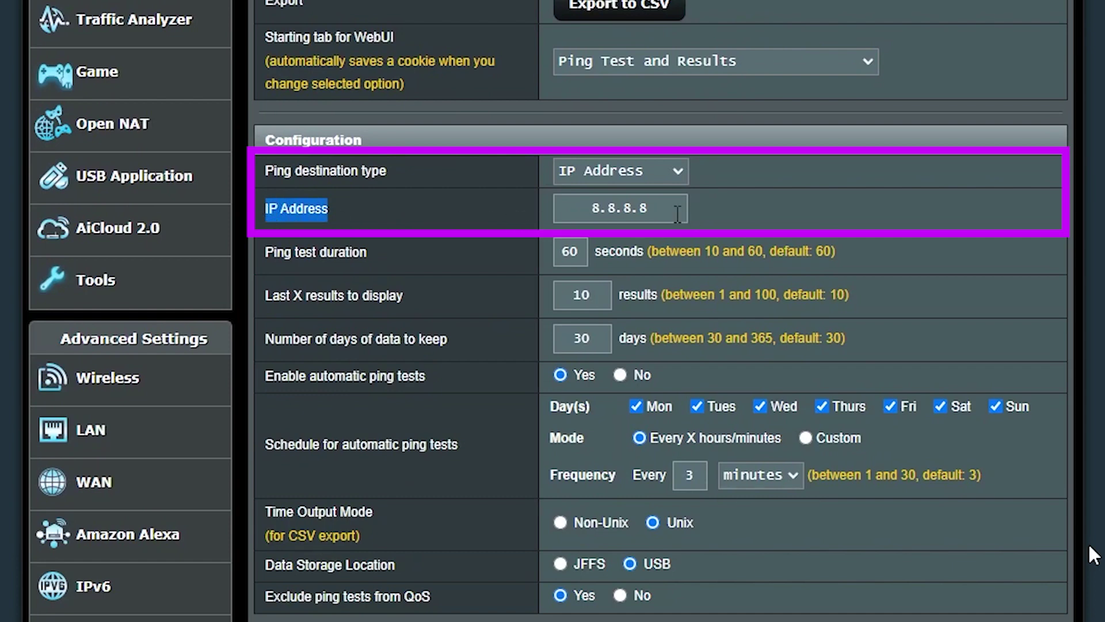
{"action": "left_click_drag", "start_coordinate": [683, 209], "coordinate": [560, 205]}
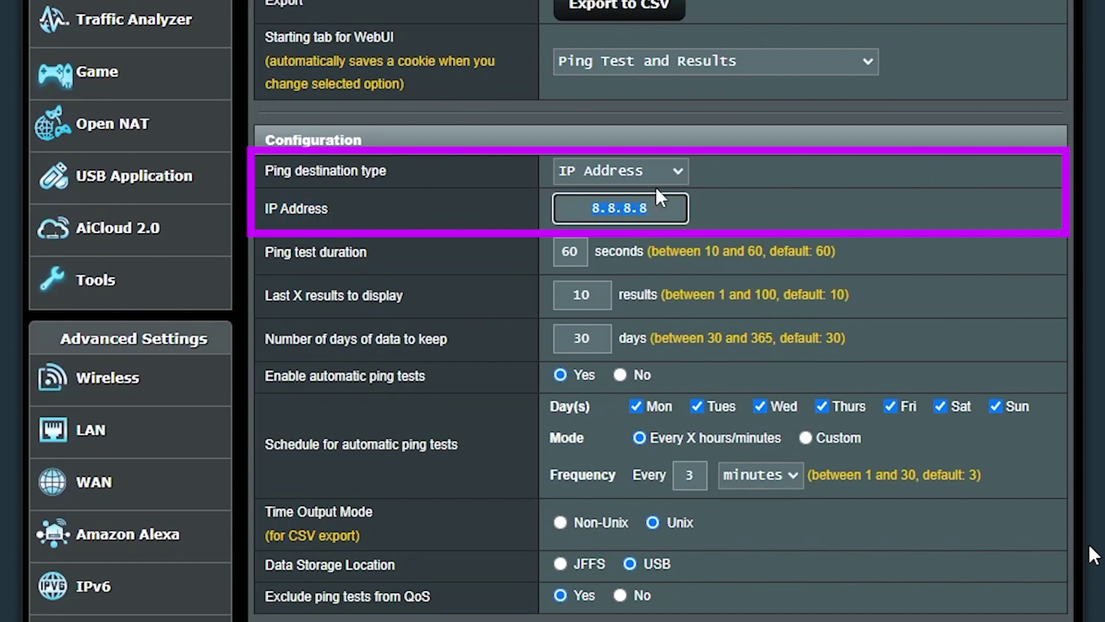
{"action": "left_click", "coordinate": [675, 174]}
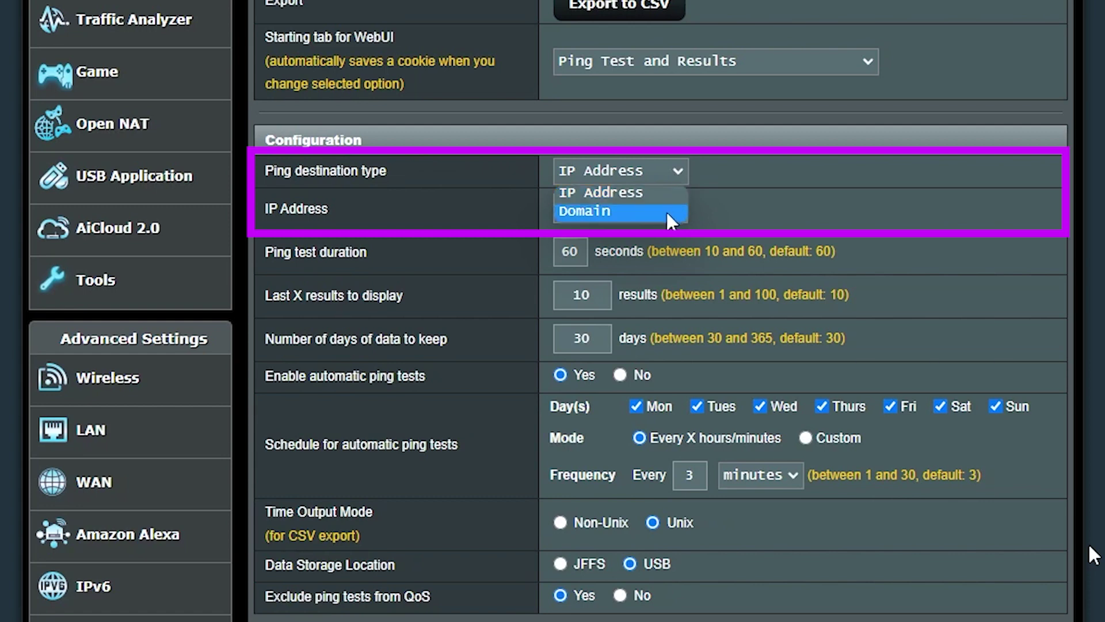
{"action": "left_click", "coordinate": [803, 214]}
{"action": "left_click_drag", "start_coordinate": [404, 248], "coordinate": [262, 263]}
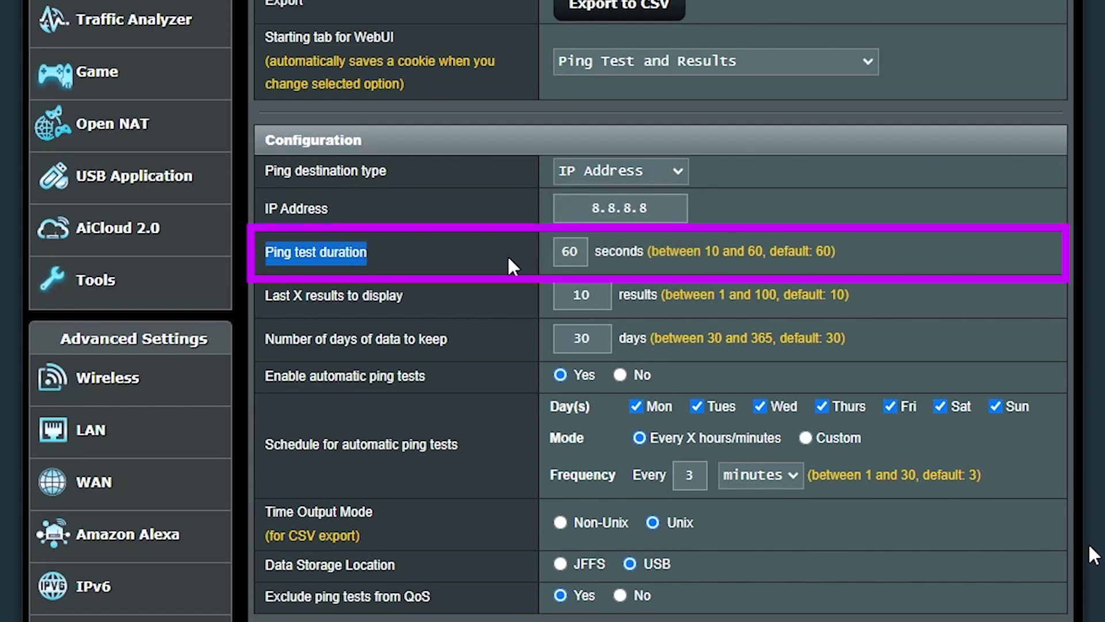
{"action": "key", "text": "Tab"}
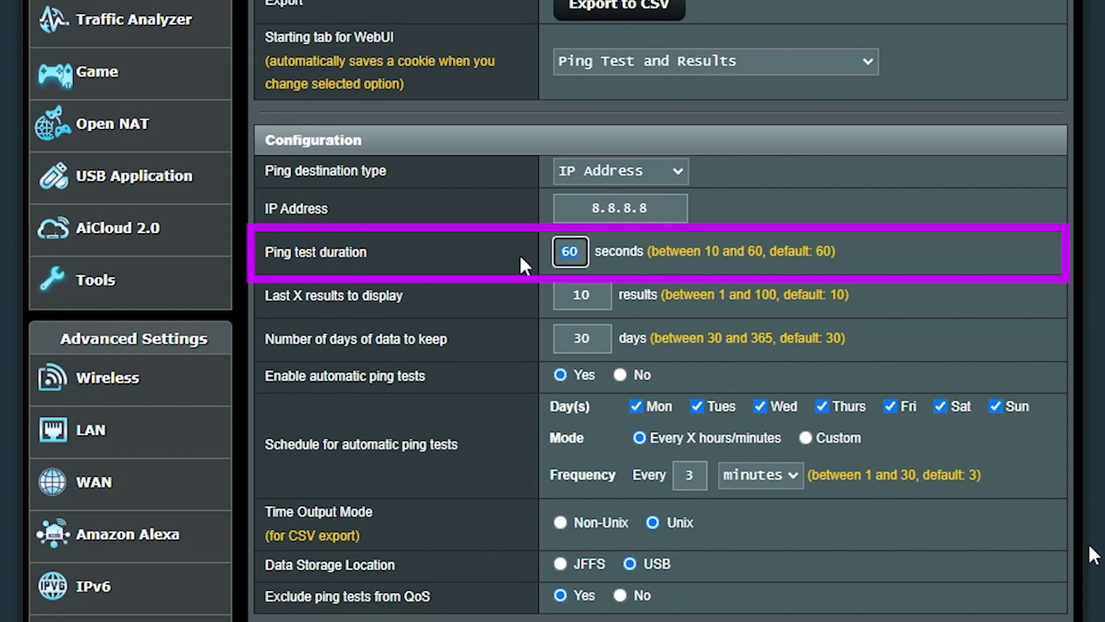
{"action": "left_click", "coordinate": [855, 255]}
Keep 30 days of data and testing every 3 minutes, then save the configuration.
{"action": "left_click_drag", "start_coordinate": [448, 339], "coordinate": [262, 352]}
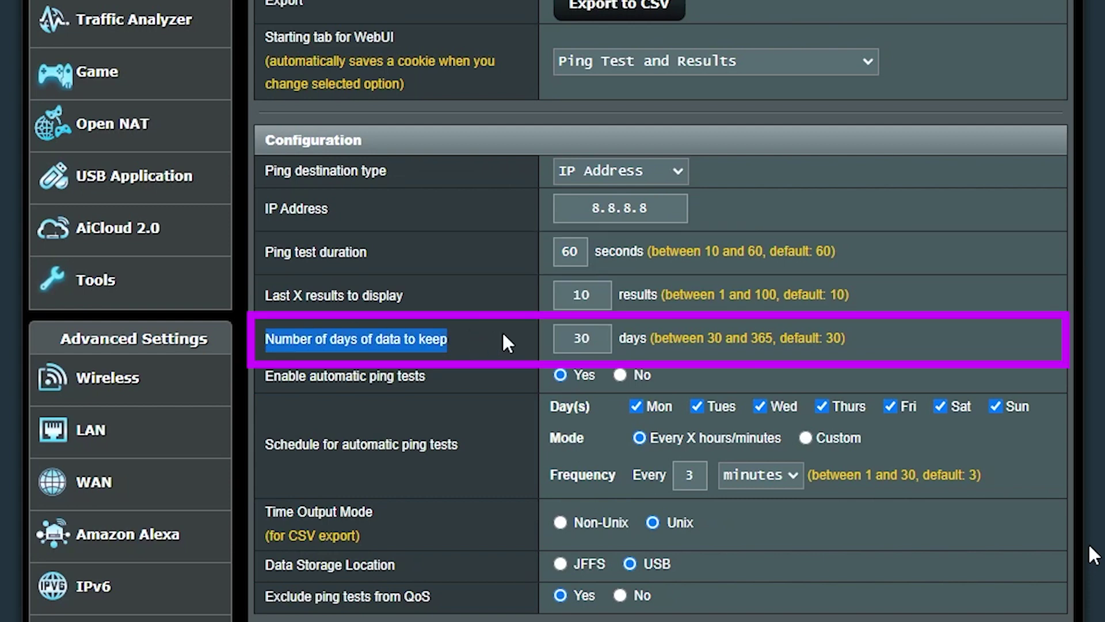
{"action": "double_click", "coordinate": [562, 341]}
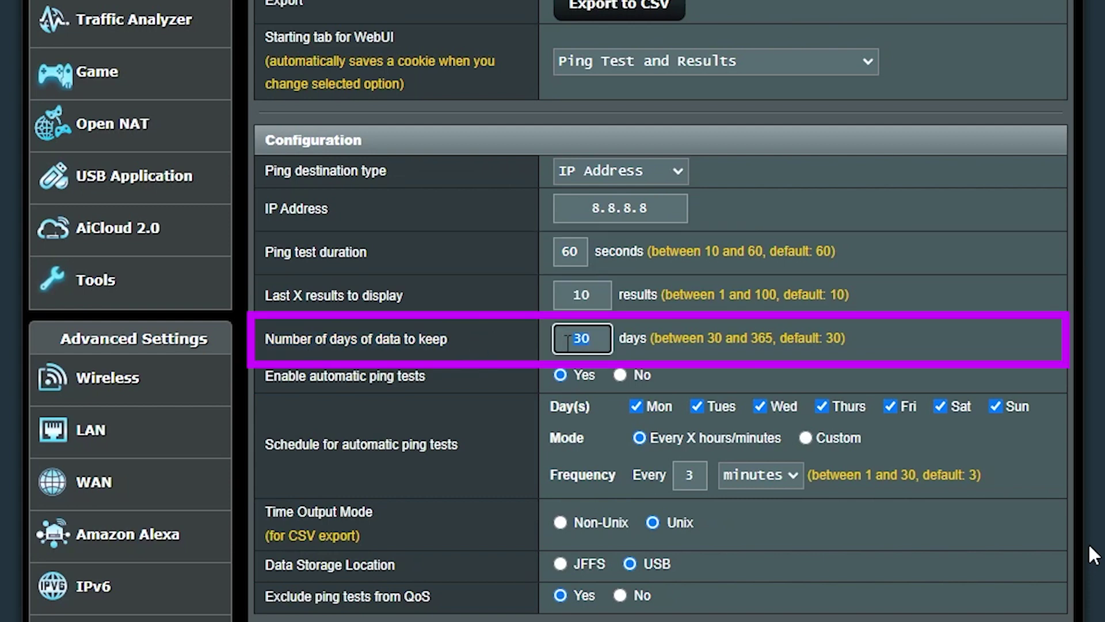
{"action": "left_click_drag", "start_coordinate": [650, 343], "coordinate": [900, 346]}
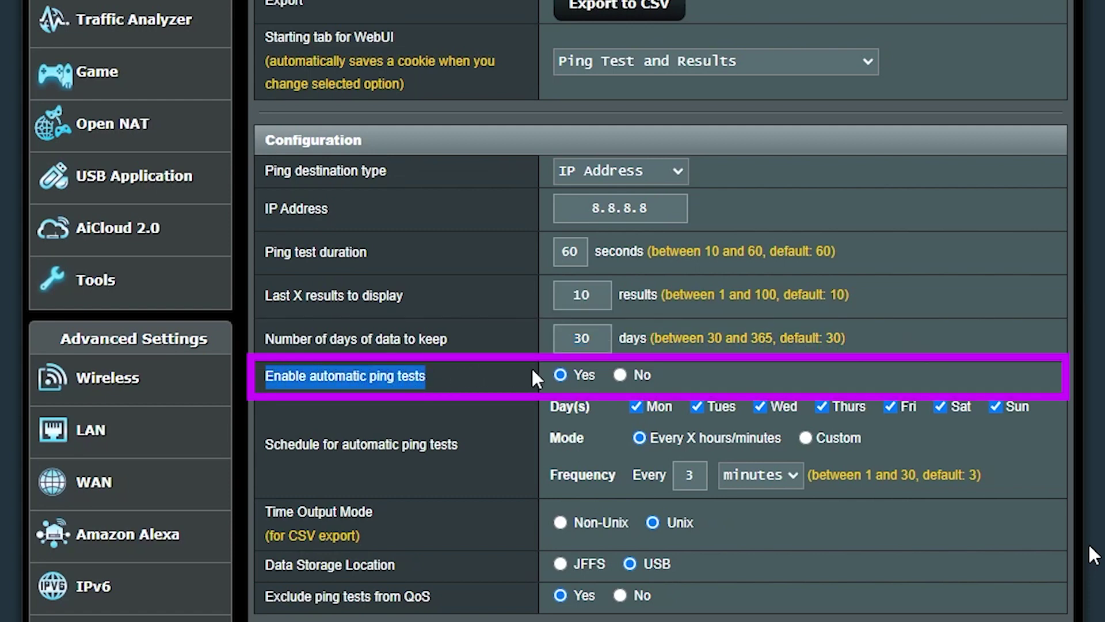
{"action": "left_click_drag", "start_coordinate": [547, 471], "coordinate": [716, 481]}
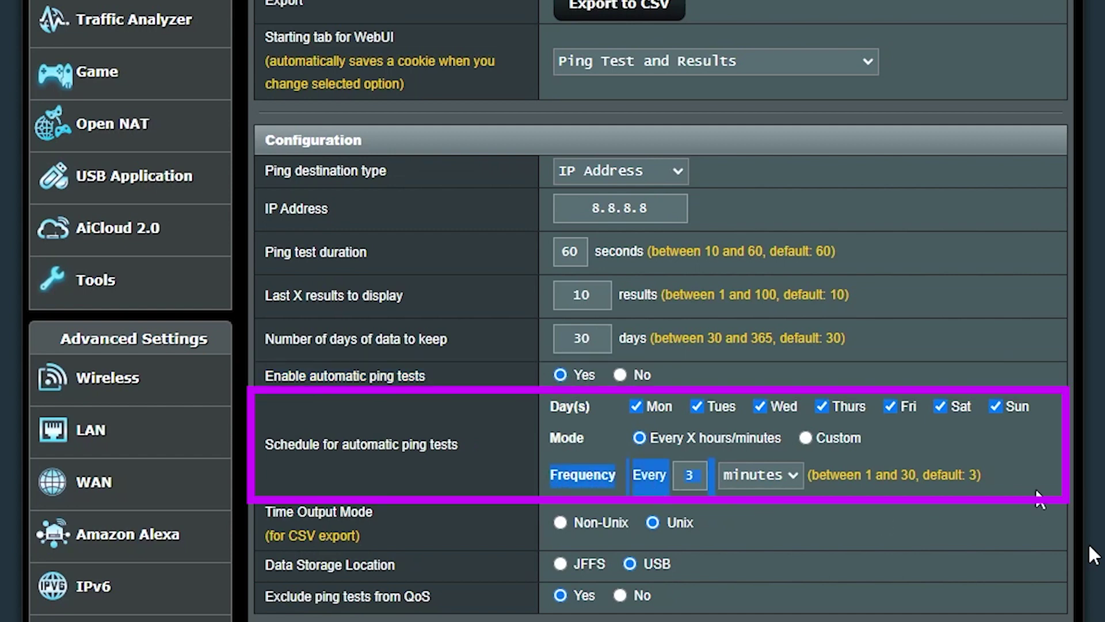
{"action": "left_click", "coordinate": [747, 481]}
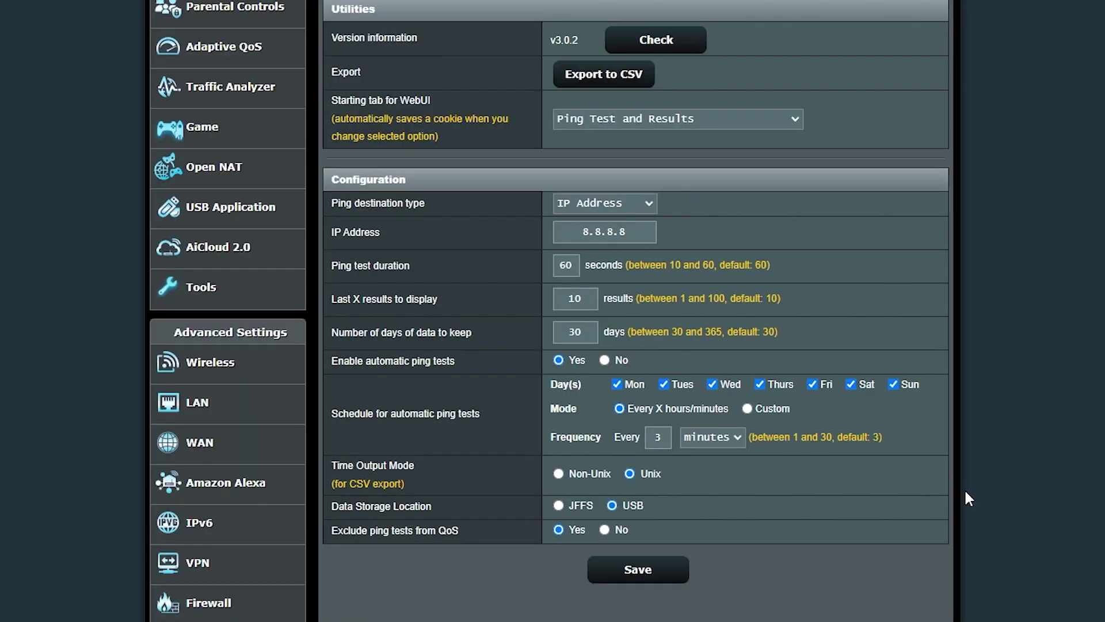
{"action": "left_click", "coordinate": [636, 572]}
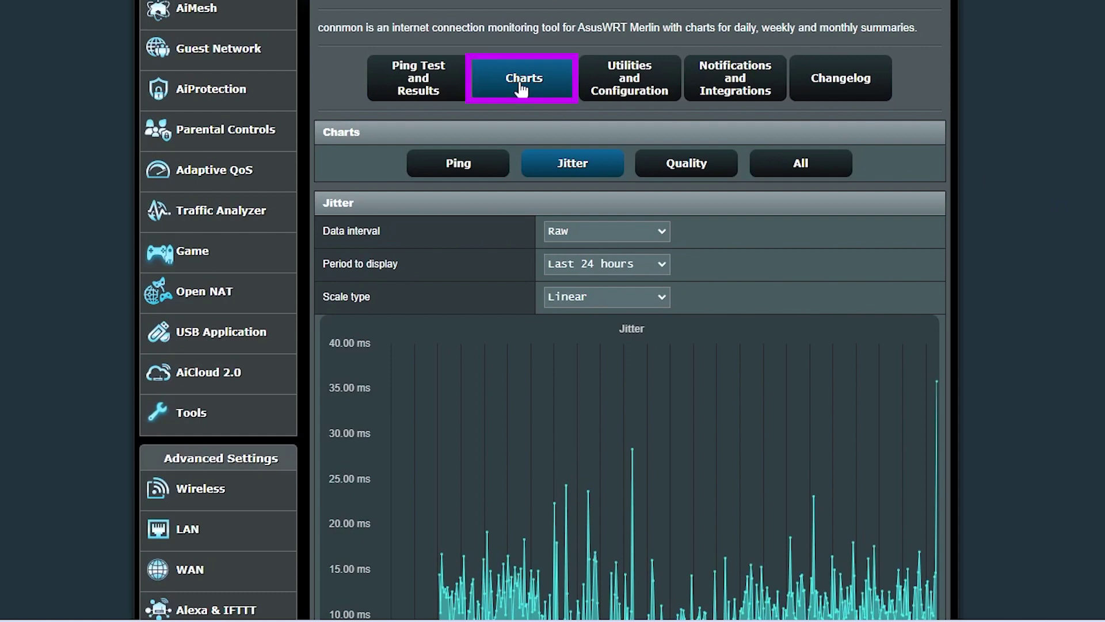
Show the Ping chart, zooming and panning to inspect the 65.14 ms peak against 34.21 ms average.
{"action": "left_click", "coordinate": [501, 163]}
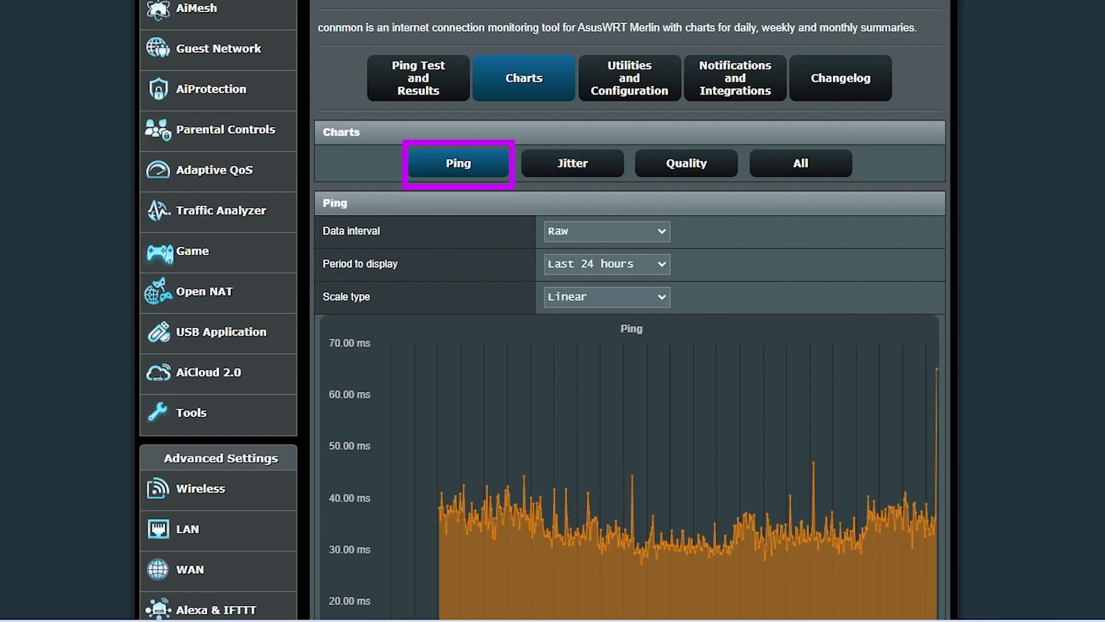
{"action": "scroll", "coordinate": [631, 311], "scroll_direction": "down", "scroll_amount": 5}
{"action": "scroll", "coordinate": [1093, 353], "scroll_direction": "up", "scroll_amount": 1}
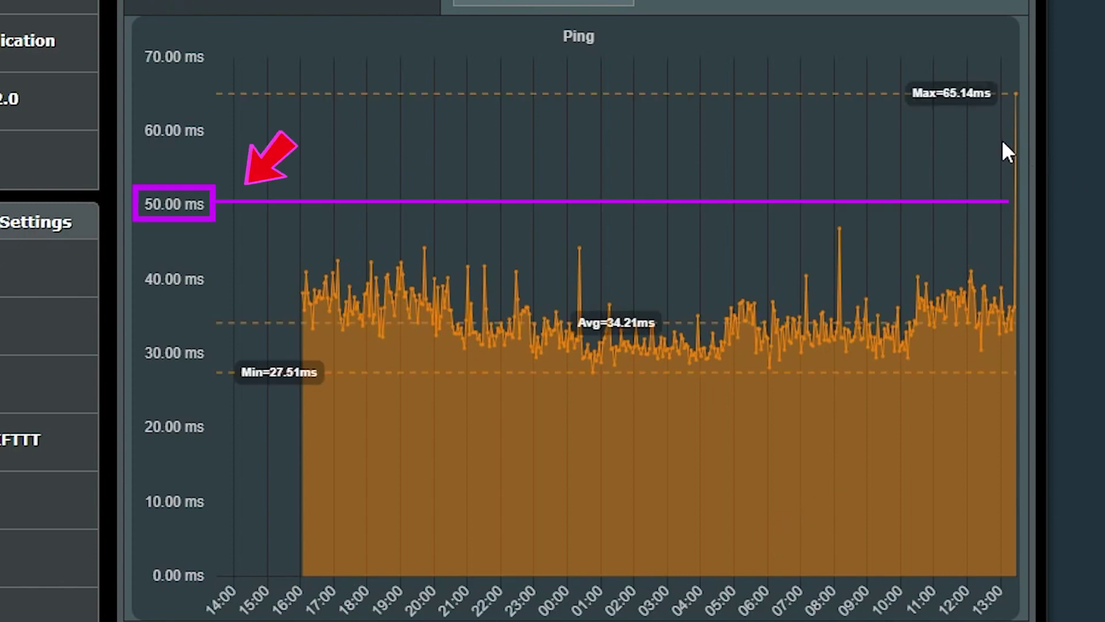
{"action": "scroll", "coordinate": [839, 420], "scroll_direction": "up", "scroll_amount": 3}
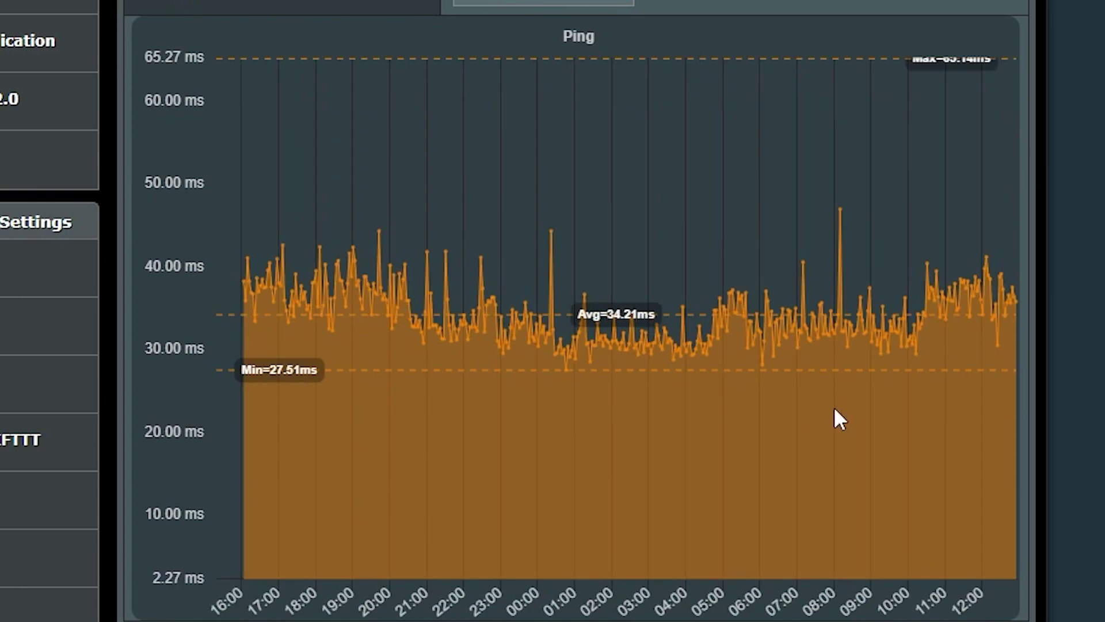
{"action": "scroll", "coordinate": [835, 409], "scroll_direction": "up", "scroll_amount": 2}
{"action": "left_click_drag", "start_coordinate": [875, 392], "coordinate": [261, 603]}
{"action": "left_click_drag", "start_coordinate": [682, 225], "coordinate": [1038, 116]}
{"action": "left_click_drag", "start_coordinate": [225, 419], "coordinate": [627, 457]}
{"action": "scroll", "coordinate": [836, 414], "scroll_direction": "down", "scroll_amount": 5}
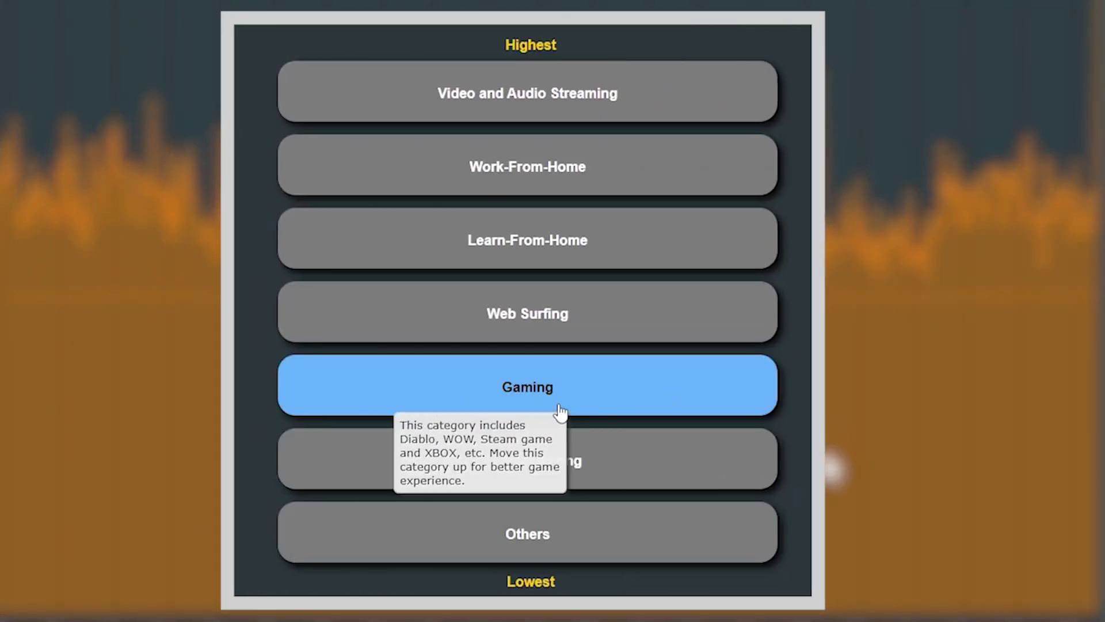
{"action": "left_click_drag", "start_coordinate": [653, 399], "coordinate": [696, 94]}
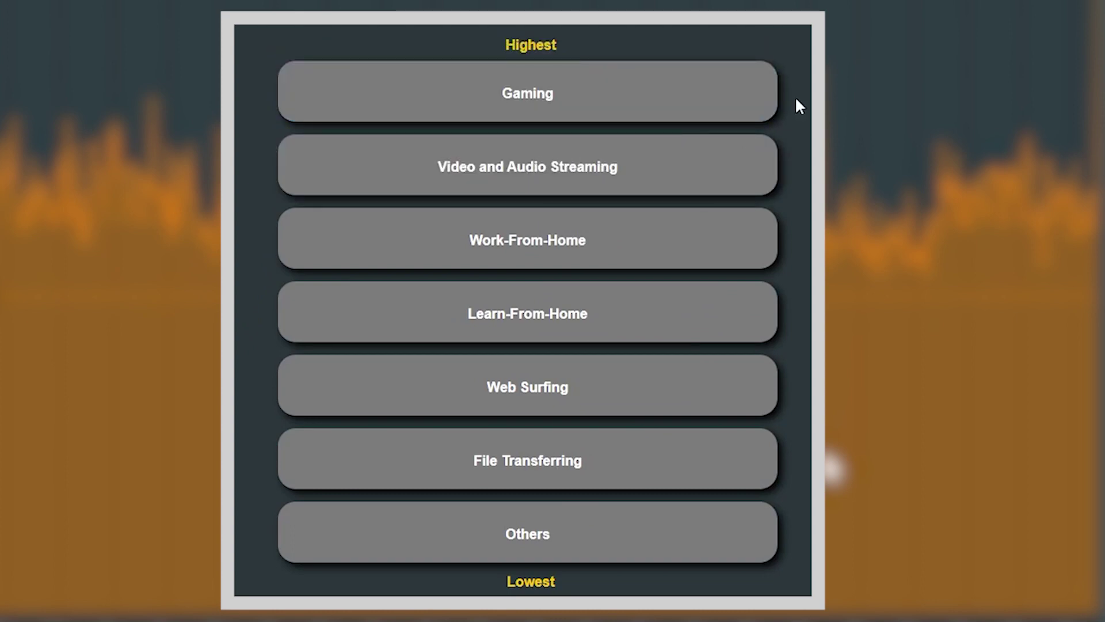
{"action": "mouse_move", "coordinate": [779, 99]}
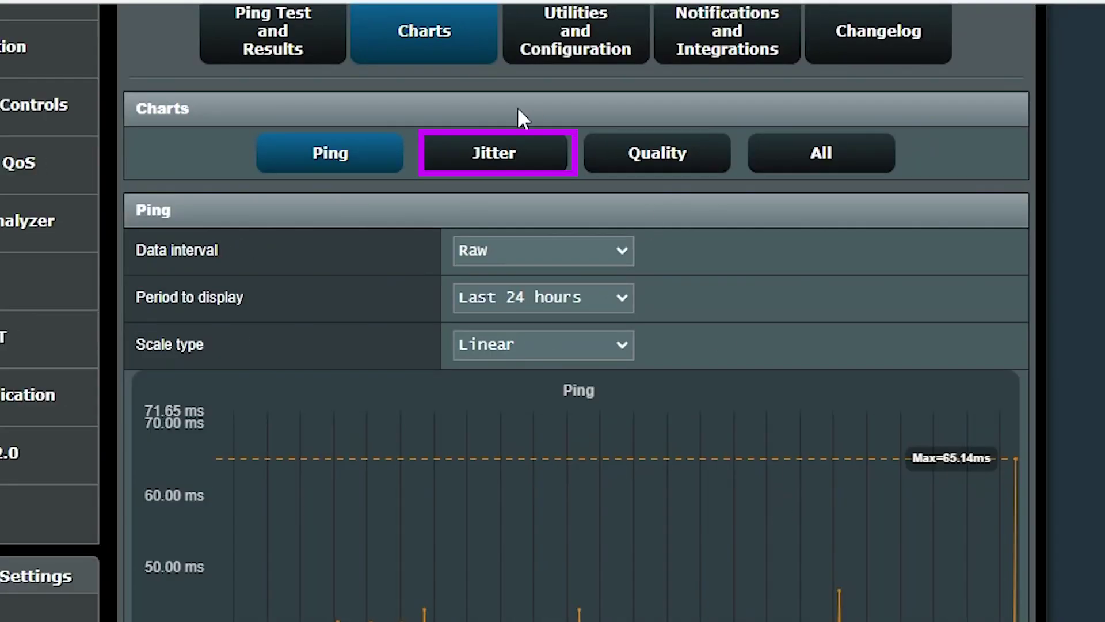
Show the Jitter chart, zoomed and panned to 16:00–02:00 to inspect the 35.84 ms spikes.
{"action": "left_click", "coordinate": [460, 167]}
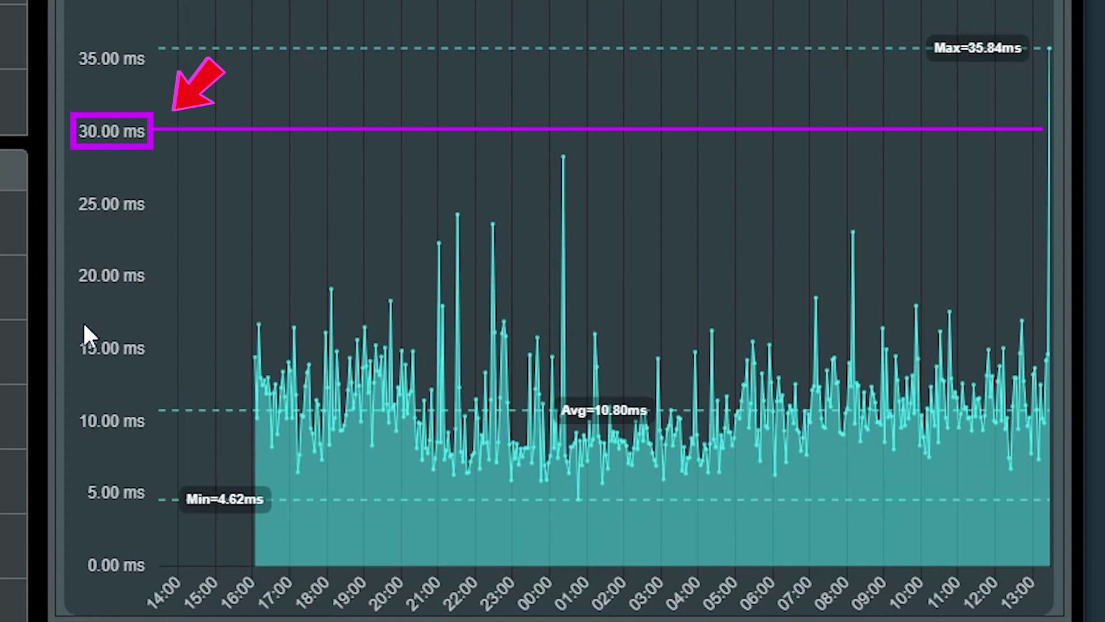
{"action": "scroll", "coordinate": [636, 406], "scroll_direction": "up", "scroll_amount": 4}
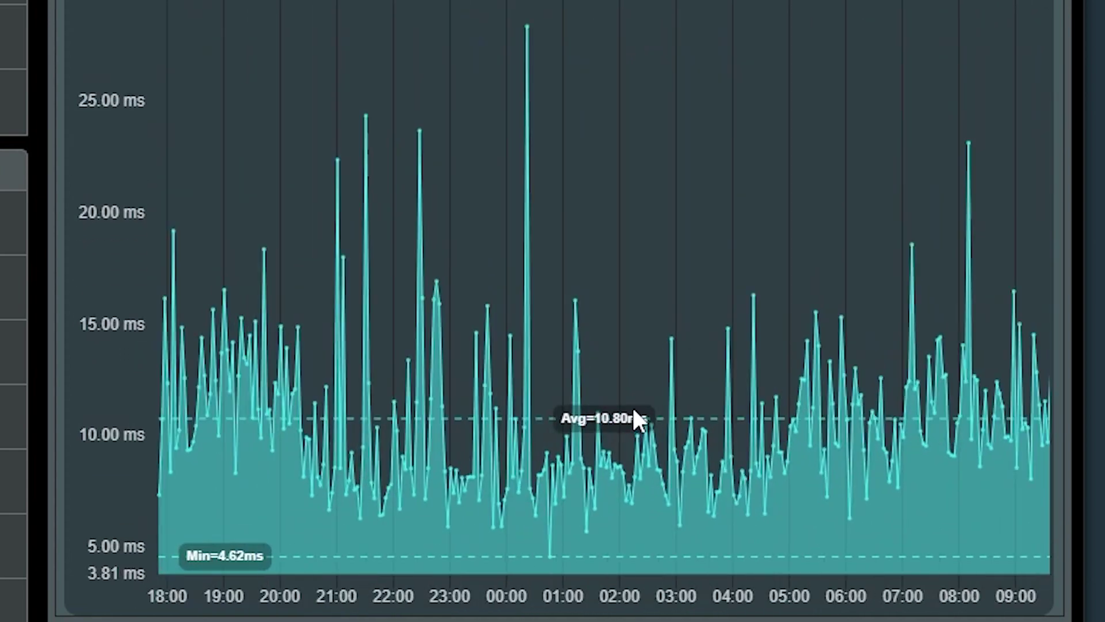
{"action": "left_click_drag", "start_coordinate": [671, 215], "coordinate": [1081, 226]}
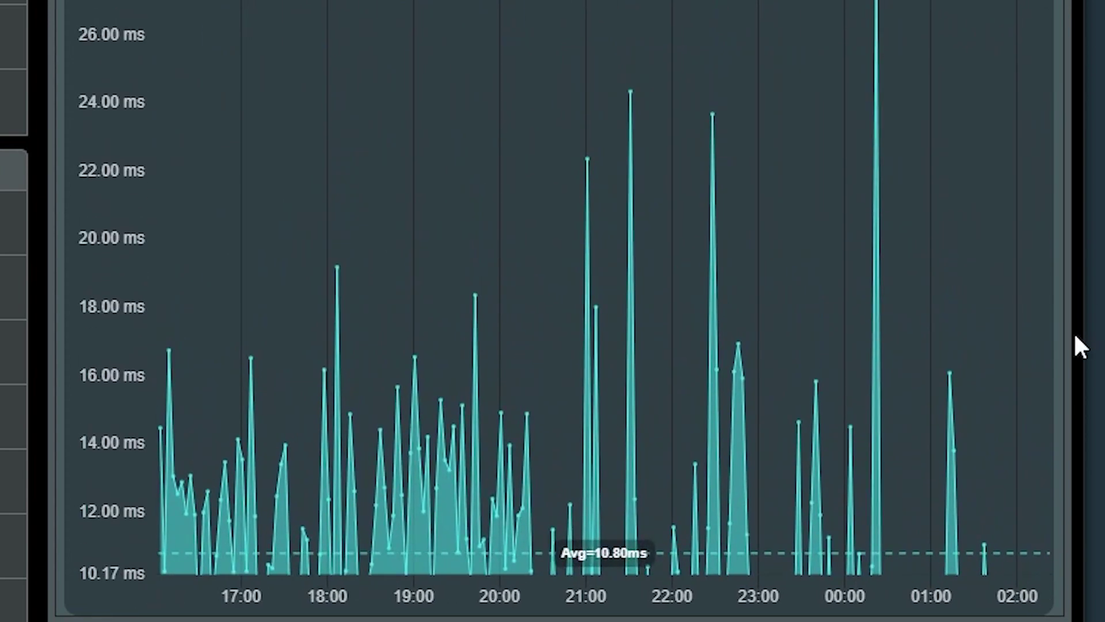